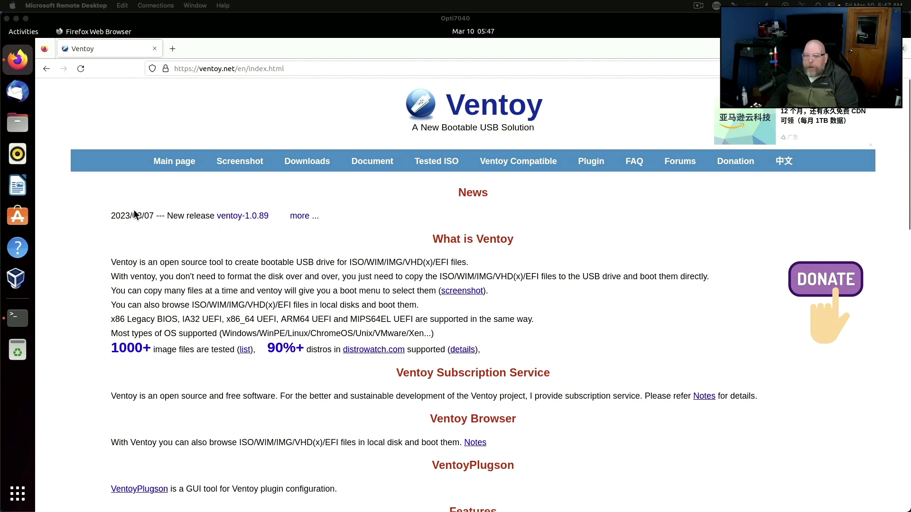
# - Download ventoy-1.0.89-linux.tar.gz from the Ventoy 1.0.89 GitHub release assets
pyautogui.click(307, 163)
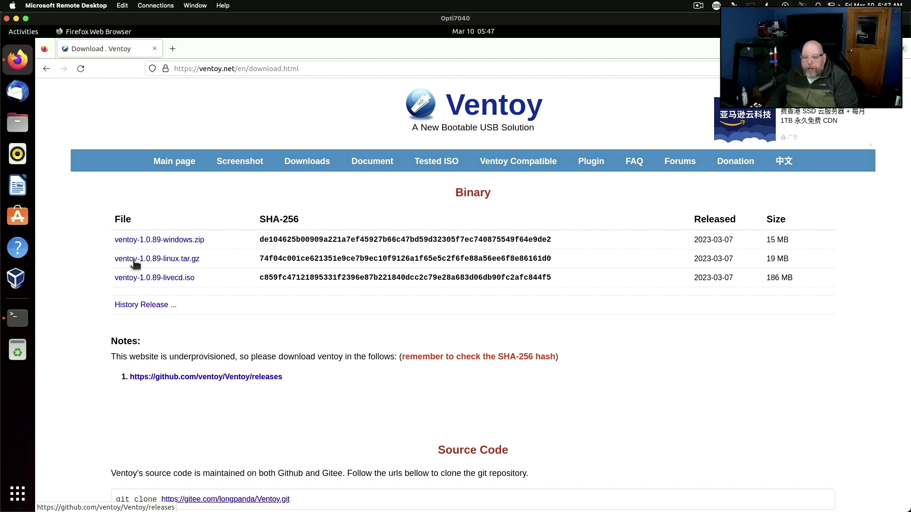
pyautogui.click(135, 264)
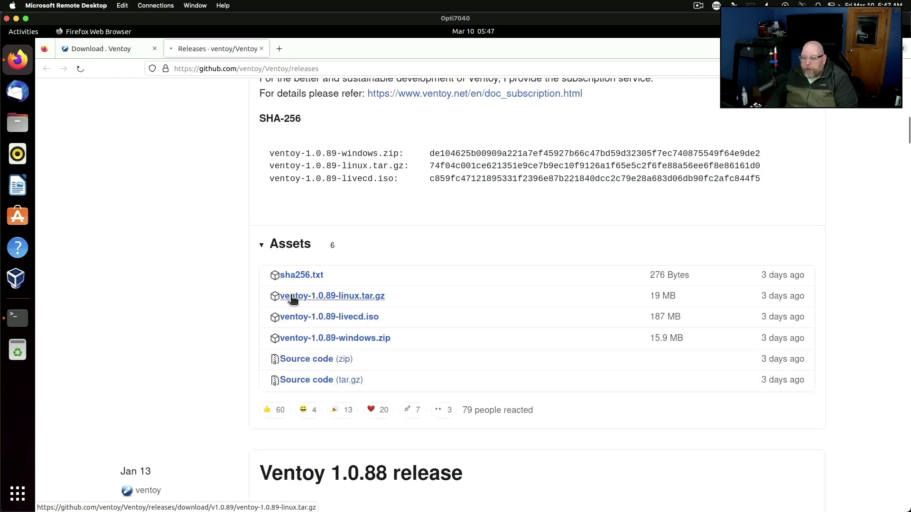
pyautogui.click(292, 297)
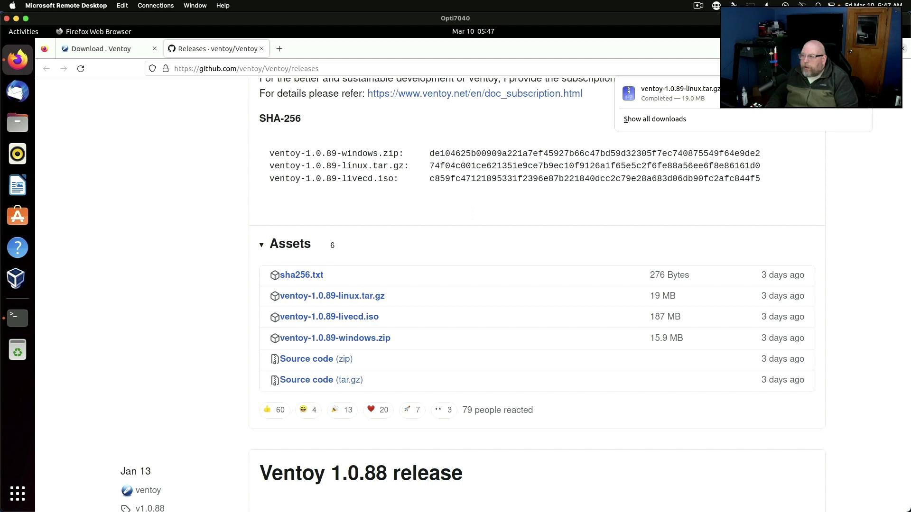
# - In the terminal, list the tar.gz files and extract ventoy-1.0.89-linux.tar.gz with tar zxvf
pyautogui.hotkey('alt', 'Tab')
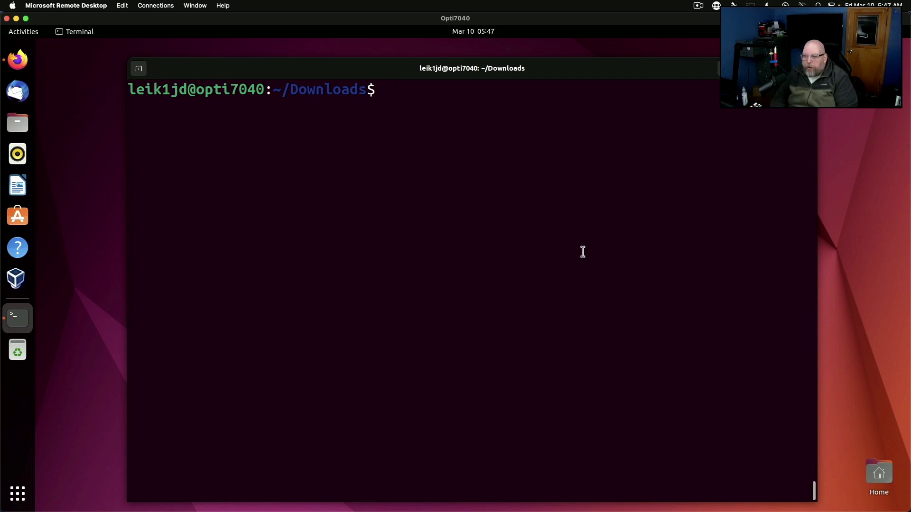
pyautogui.write('ls *.tar.gz')
pyautogui.press('Return')
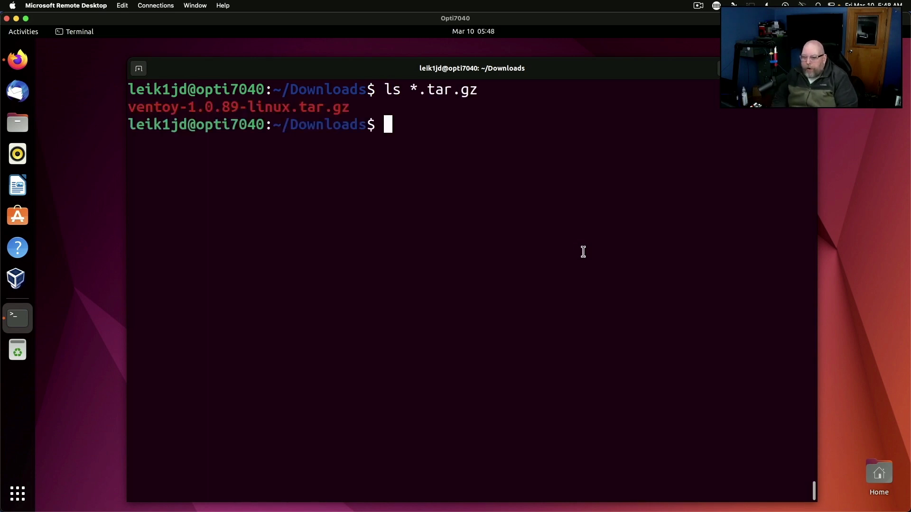
pyautogui.write('tar ')
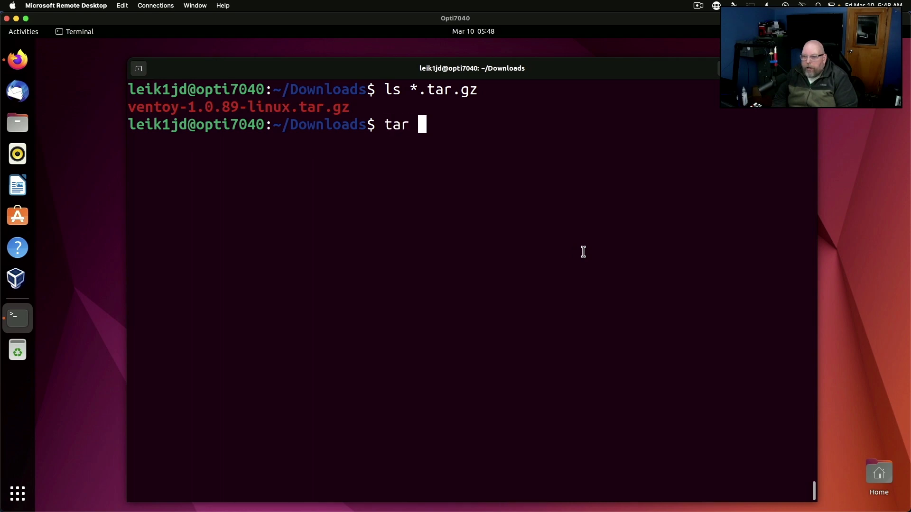
pyautogui.write('zxvf ven')
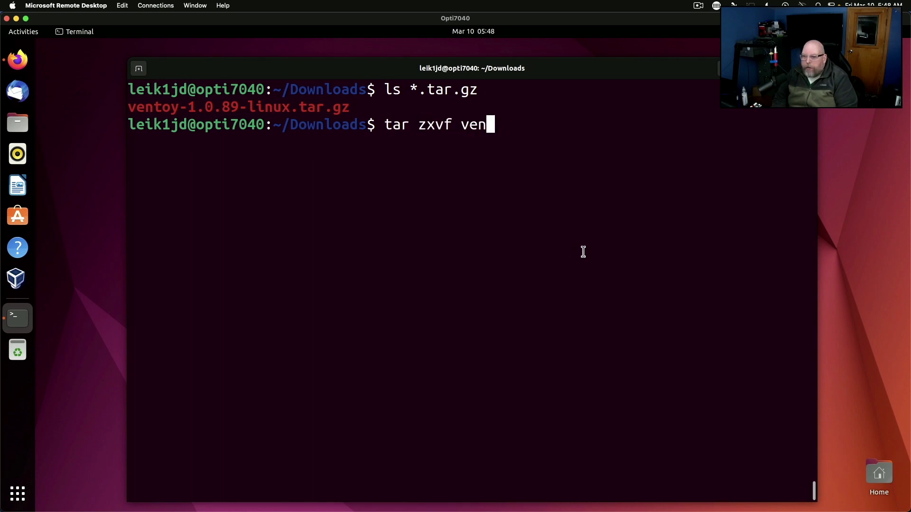
pyautogui.press('Tab')
pyautogui.press('Return')
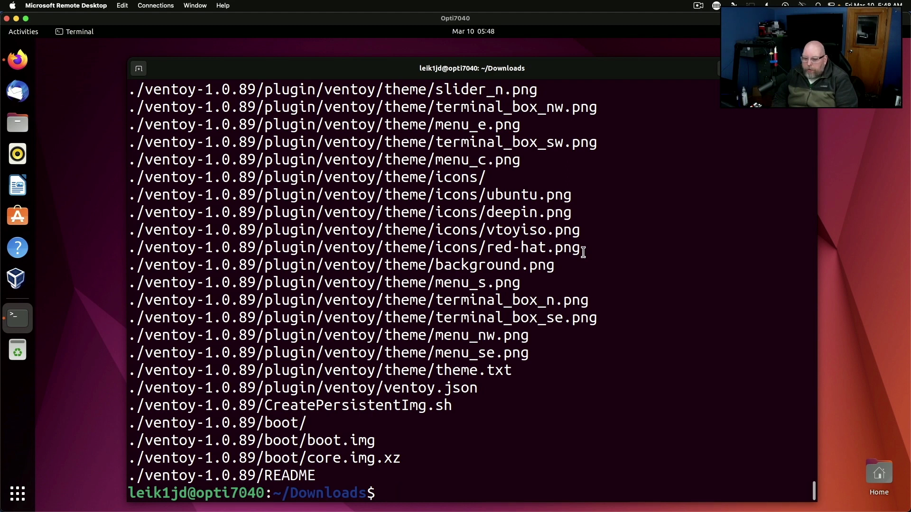
pyautogui.write('cd ven')
# - Change into the ventoy-1.0.89 folder, clear the screen and list its files
pyautogui.press('Tab')
pyautogui.press('Return')
pyautogui.hotkey('ctrl', 'l')
pyautogui.write('ls')
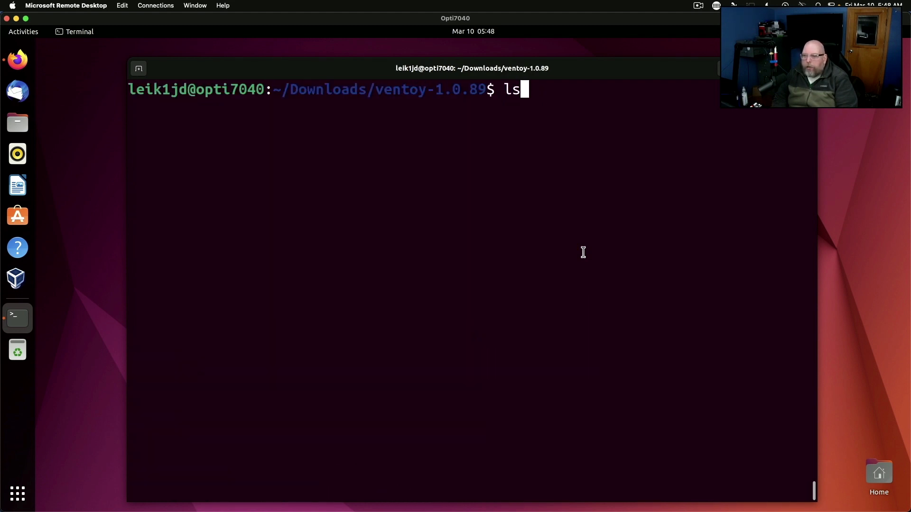
pyautogui.press('Return')
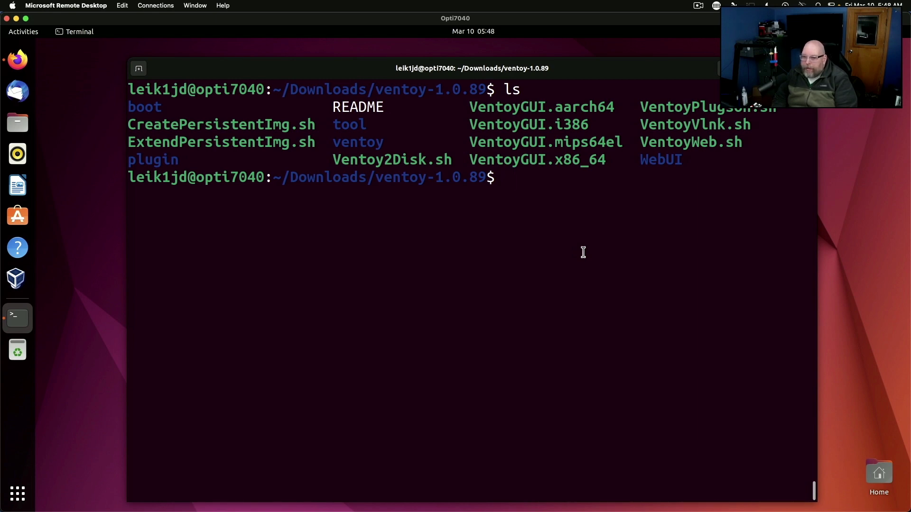
# - Show the ./Ventoy2Disk.sh usage help, relist the files, and launch ./VentoyGUI.x86_64
pyautogui.write('./Ventoy2Disk.sh')
pyautogui.press('Return')
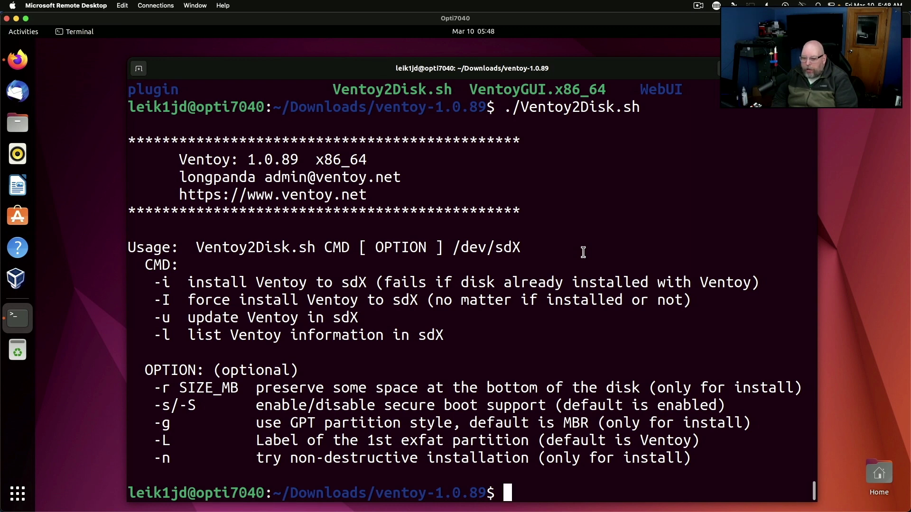
pyautogui.write('ls')
pyautogui.press('Return')
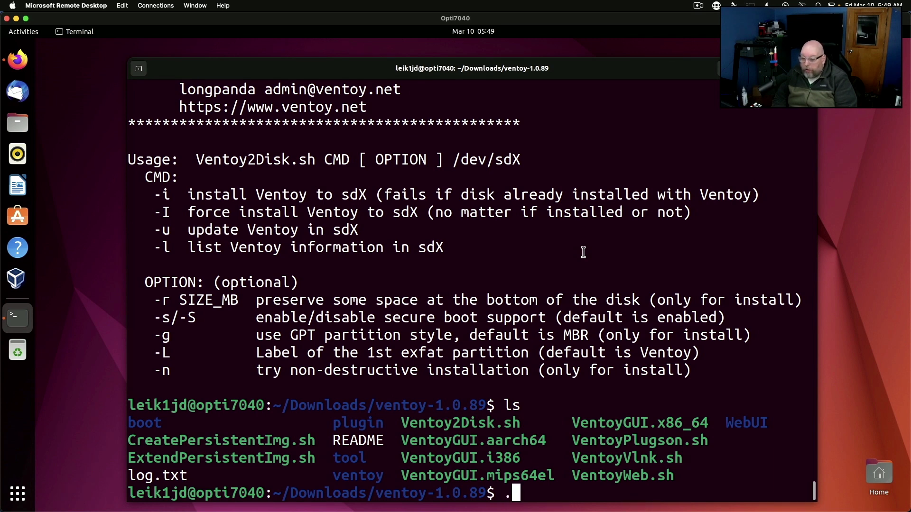
pyautogui.write('./VentoyGUI.x86_64')
pyautogui.press('Return')
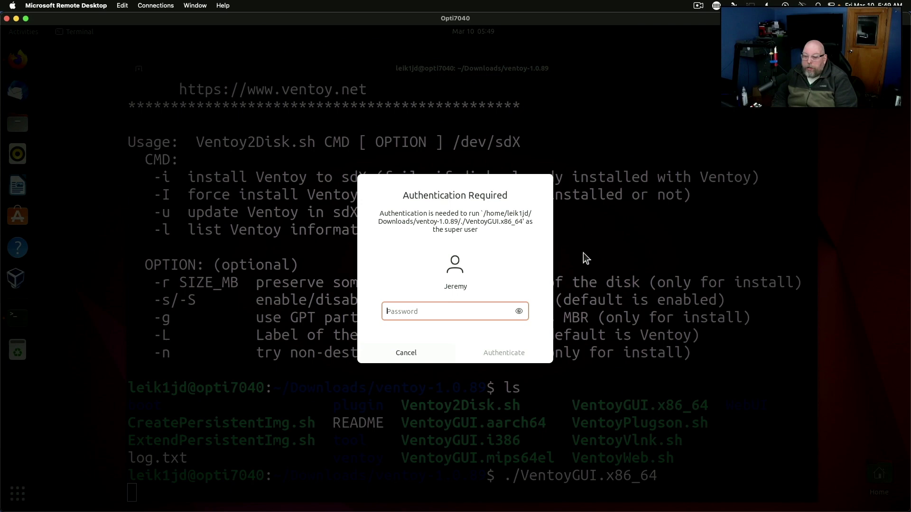
# - Authenticate with the admin password, rescan to detect the 128 GB sdb disk, and minimize the terminal
pyautogui.write('********')
pyautogui.press('Return')
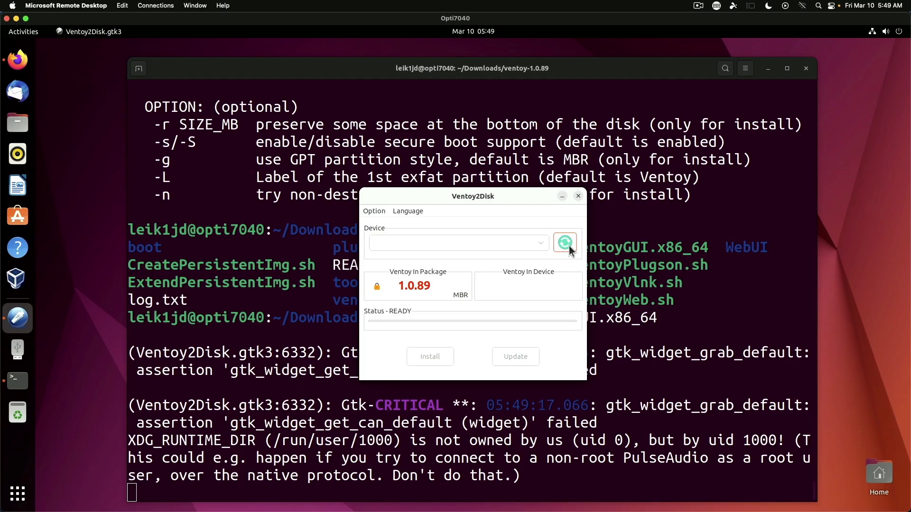
pyautogui.click(565, 243)
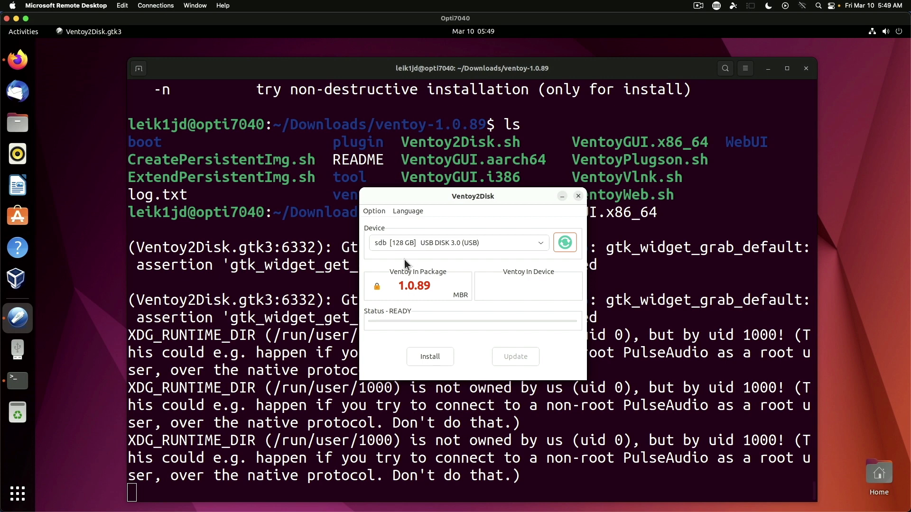
pyautogui.click(768, 69)
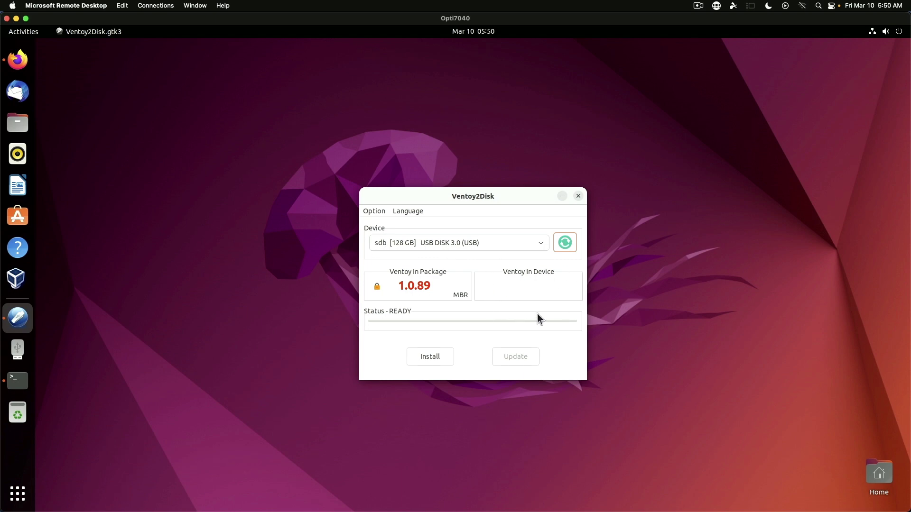
pyautogui.click(376, 211)
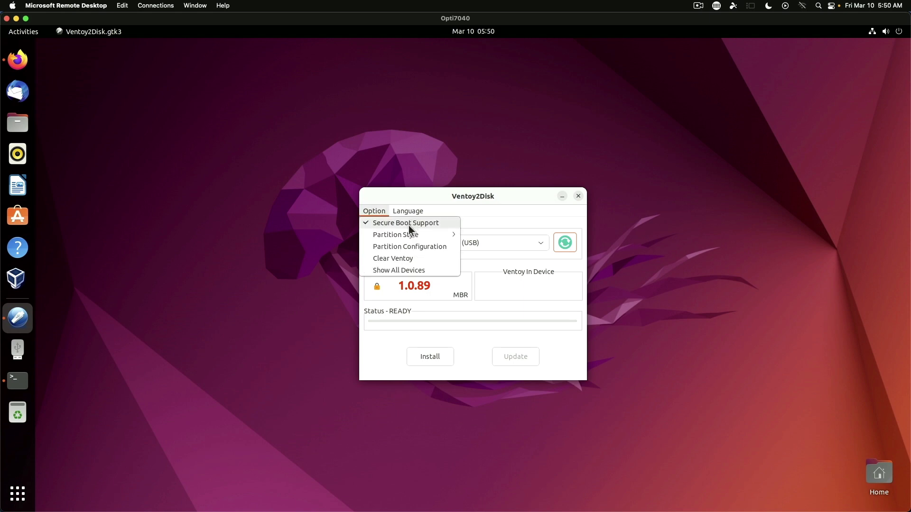
pyautogui.moveTo(411, 239)
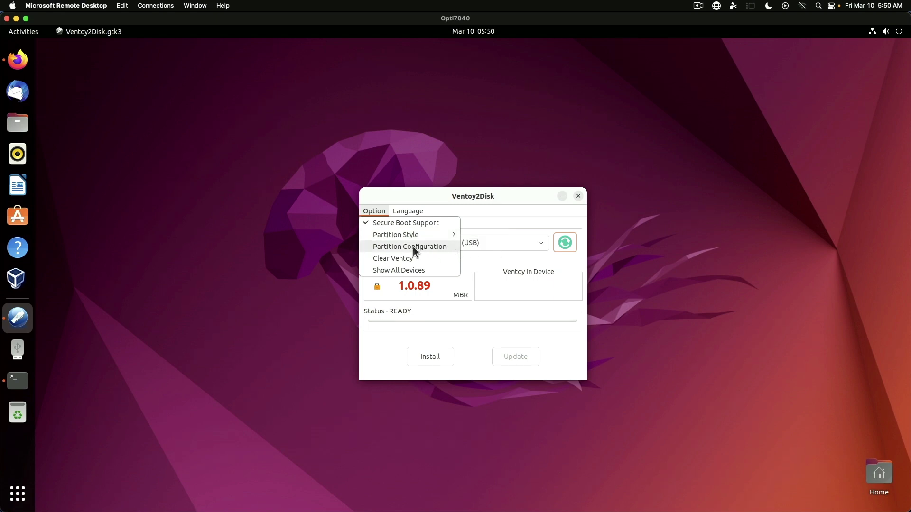
pyautogui.click(385, 246)
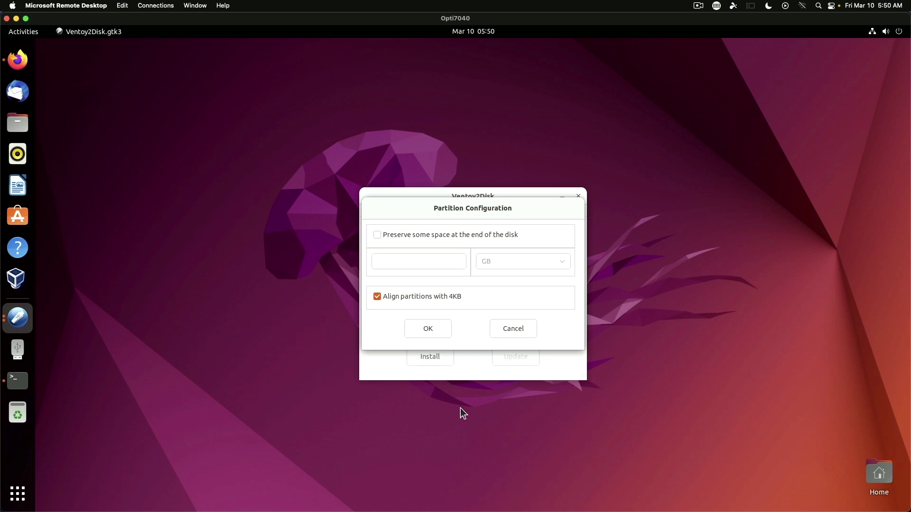
pyautogui.click(427, 328)
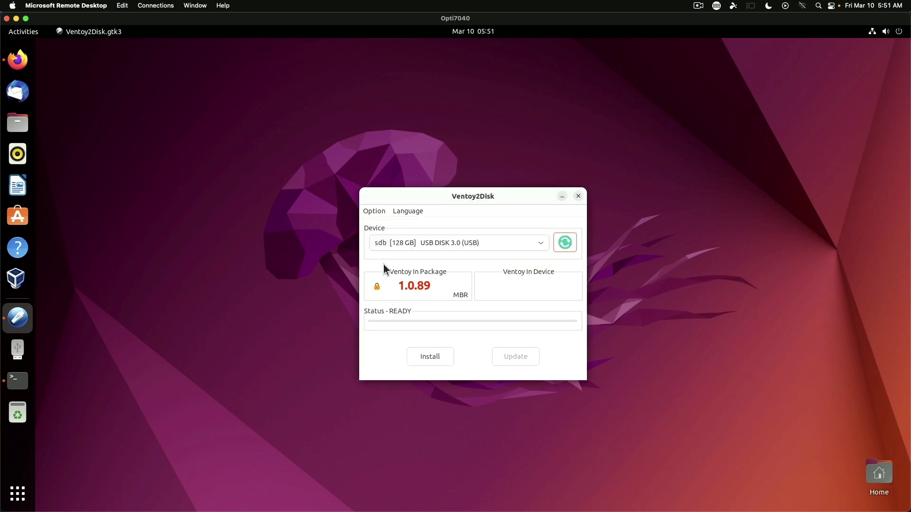
# - Install Ventoy 1.0.89 onto the 128 GB USB disk, confirming both format warnings, then close Ventoy2Disk
pyautogui.click(434, 358)
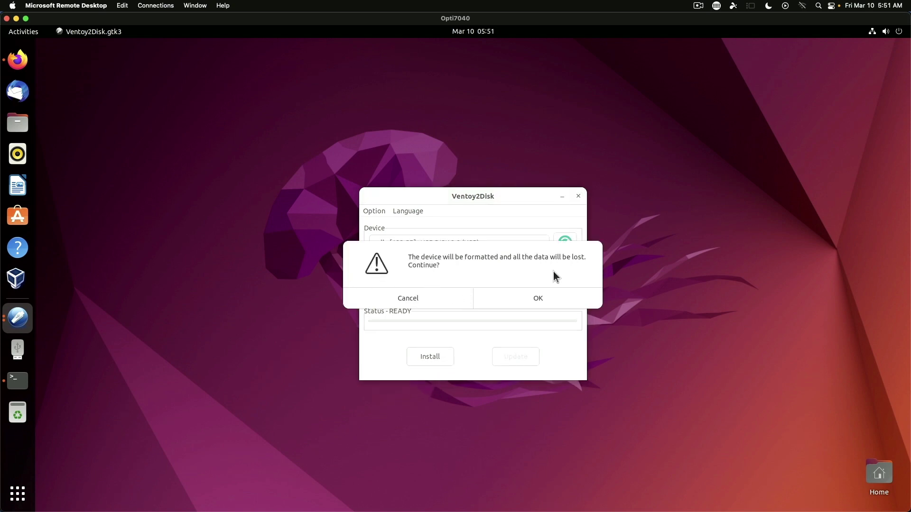
pyautogui.click(537, 300)
pyautogui.click(554, 301)
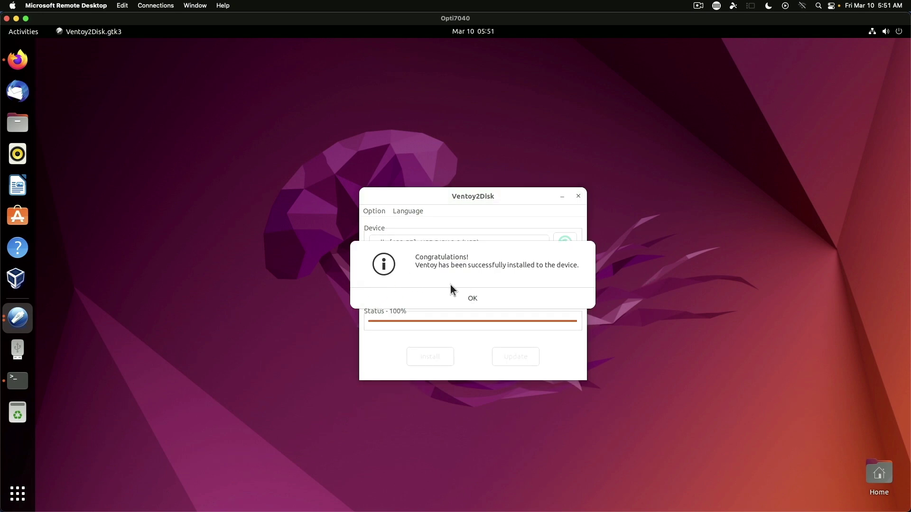
pyautogui.click(471, 298)
pyautogui.click(578, 196)
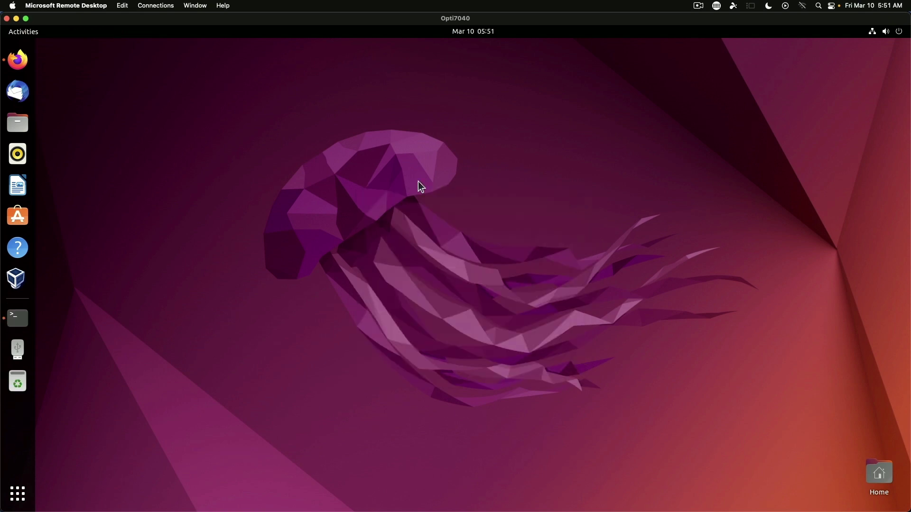
# - Open the empty Ventoy drive in a window on the right and Home in a second window
pyautogui.click(18, 354)
pyautogui.click(536, 350)
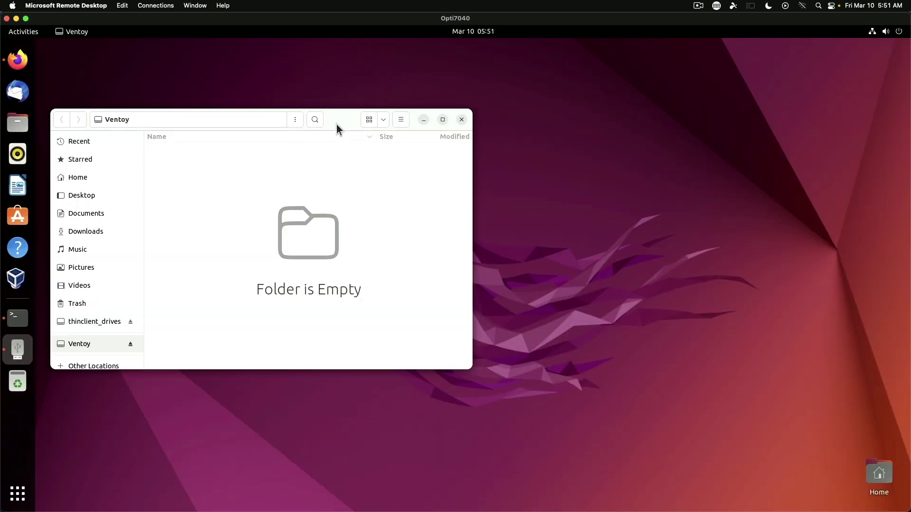
pyautogui.moveTo(337, 126); pyautogui.dragTo(731, 87)
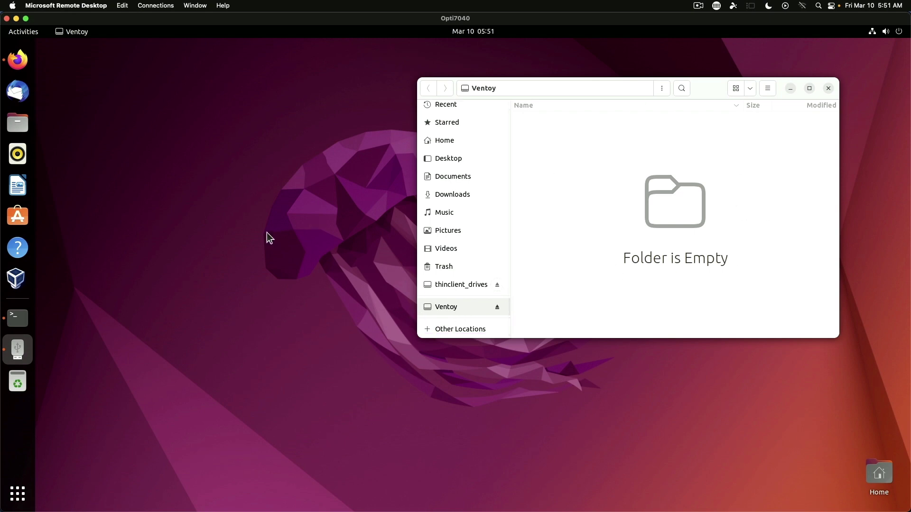
pyautogui.click(19, 126)
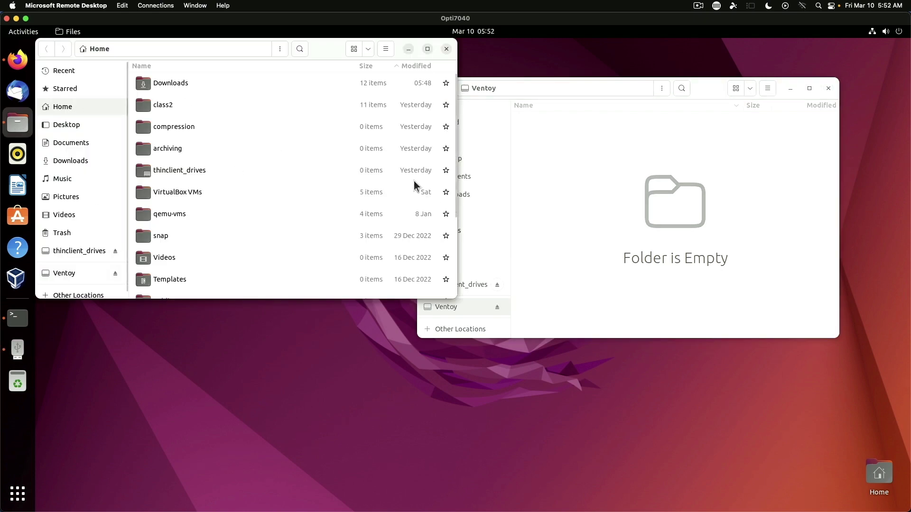
# - Drag the rescuezilla, Windows 11, Windows 10 and Ubuntu server ISOs from Downloads onto Ventoy
pyautogui.doubleClick(181, 87)
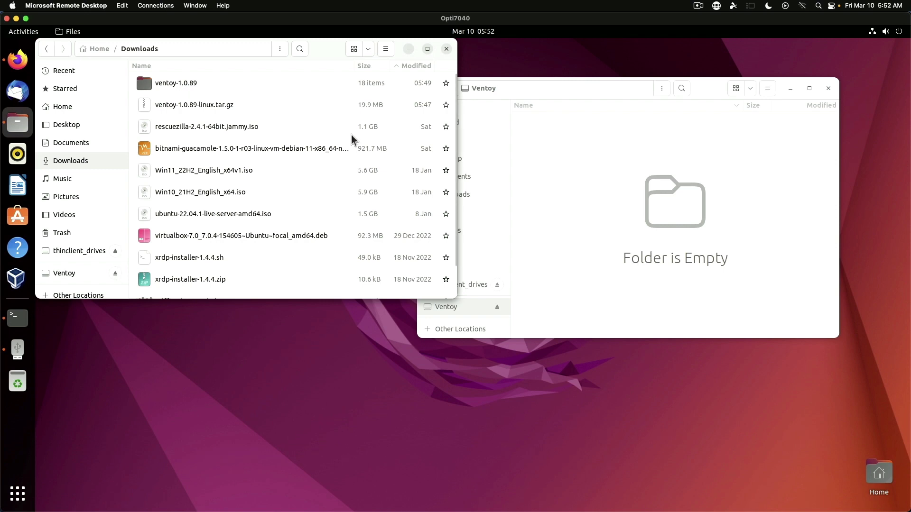
pyautogui.click(247, 131)
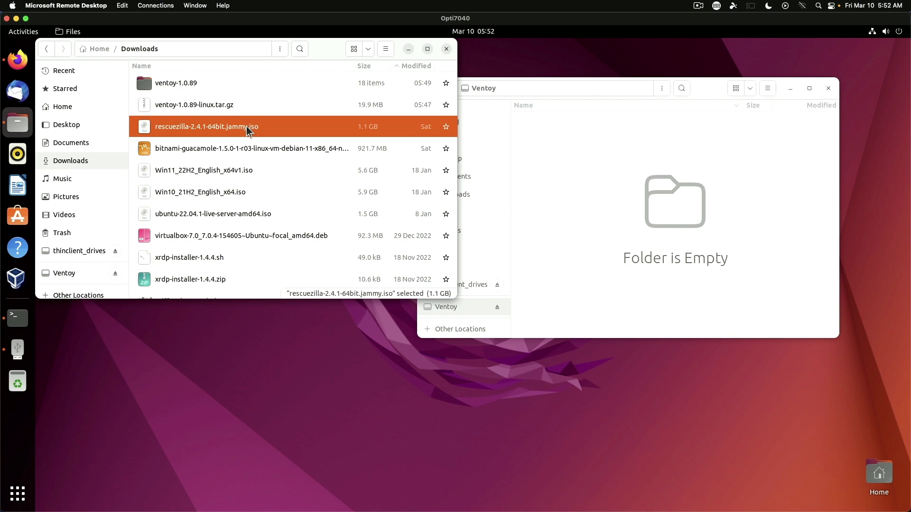
pyautogui.keyDown('ctrl'); pyautogui.click(301, 172); pyautogui.keyUp('ctrl')
pyautogui.keyDown('ctrl'); pyautogui.click(294, 192); pyautogui.keyUp('ctrl')
pyautogui.keyDown('ctrl'); pyautogui.click(287, 214); pyautogui.keyUp('ctrl')
pyautogui.scroll(-1, 285, 201)
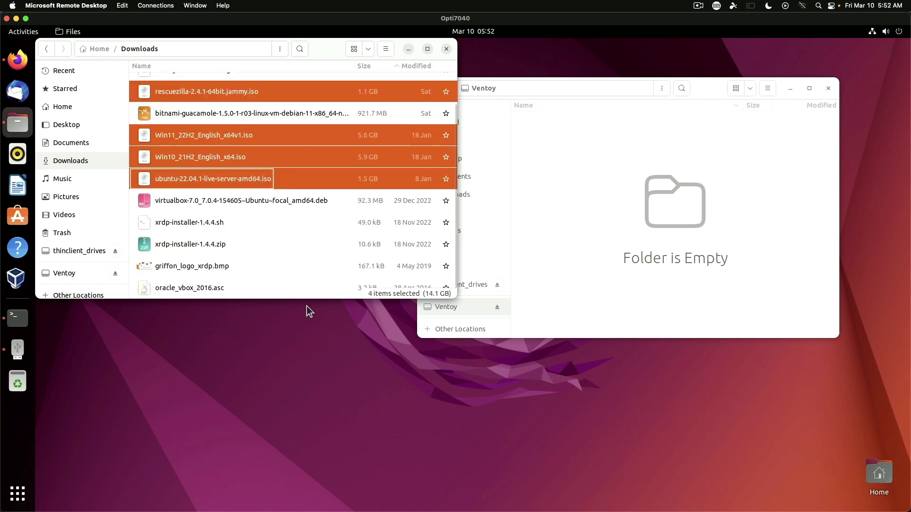
pyautogui.moveTo(279, 138); pyautogui.dragTo(654, 167)
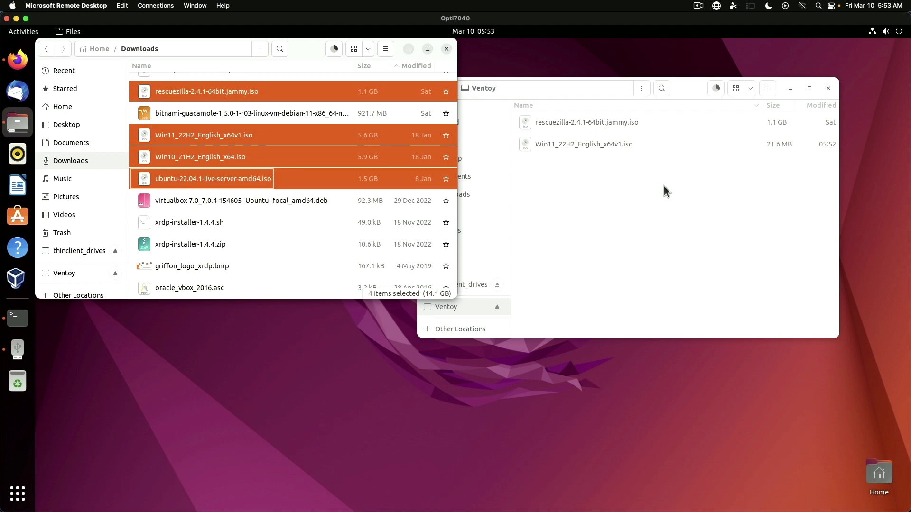
# - Move the Downloads window aside and bring the Ventoy window forward while the four ISOs finish copying
pyautogui.moveTo(303, 50); pyautogui.dragTo(308, 81)
pyautogui.click(683, 187)
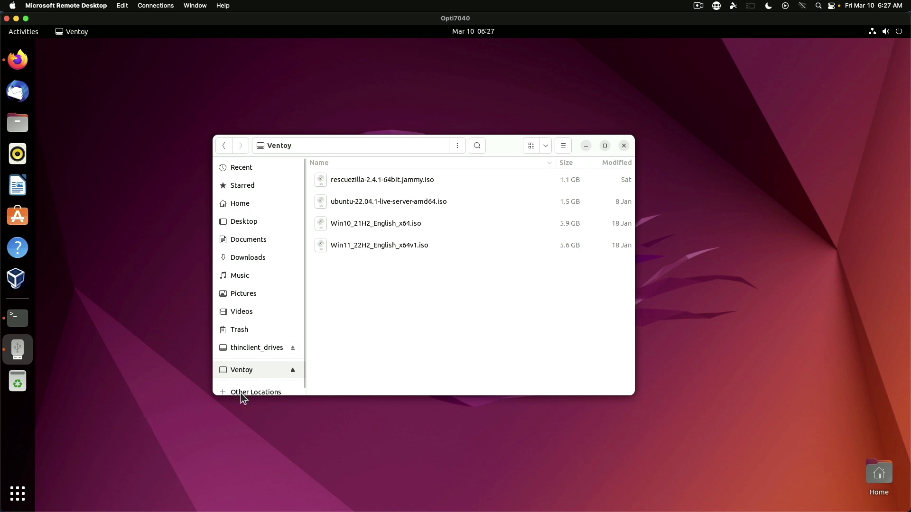
# - Eject the Ventoy drive from the Files sidebar
pyautogui.click(292, 370)
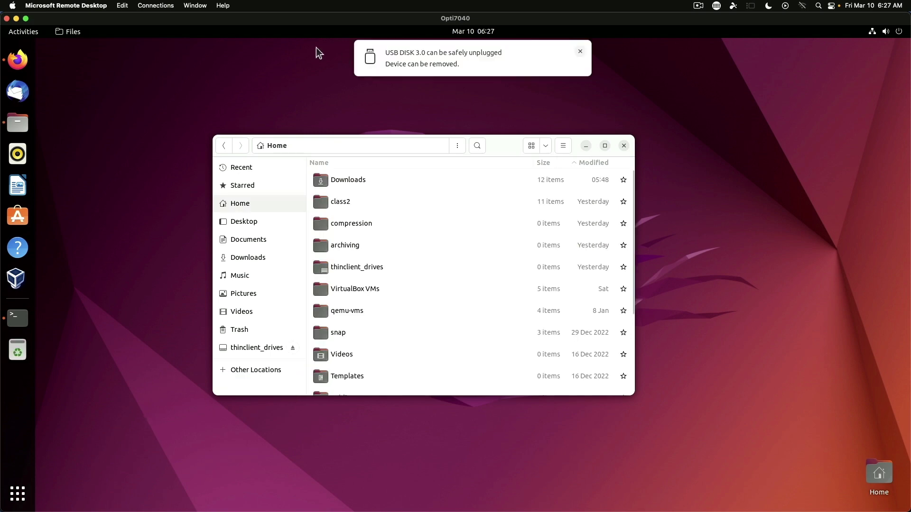